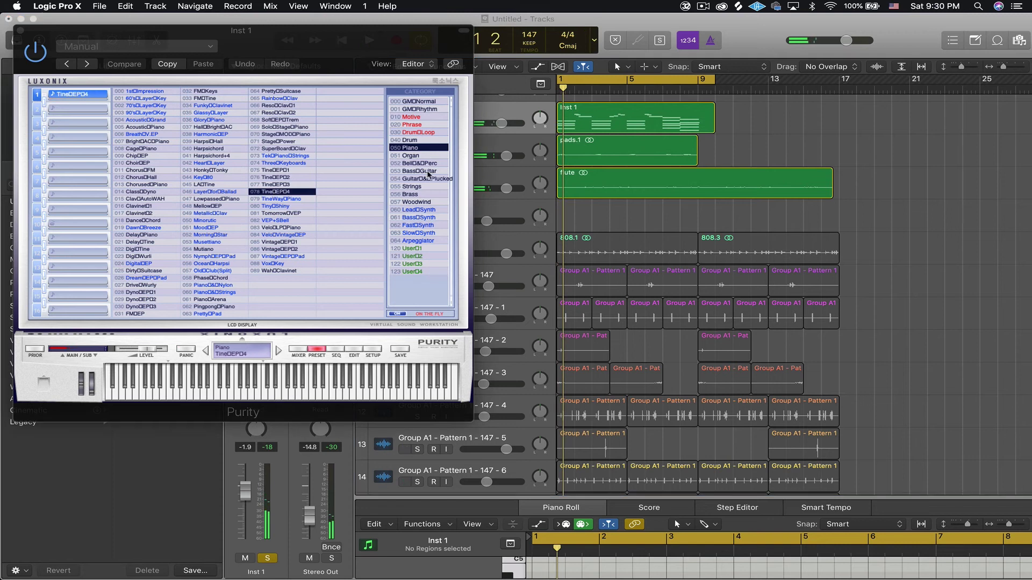
# - Insert a Chorus effect after the Tremolo on the Inst 1 track and raise its mix while the loop plays
pyautogui.press('space')
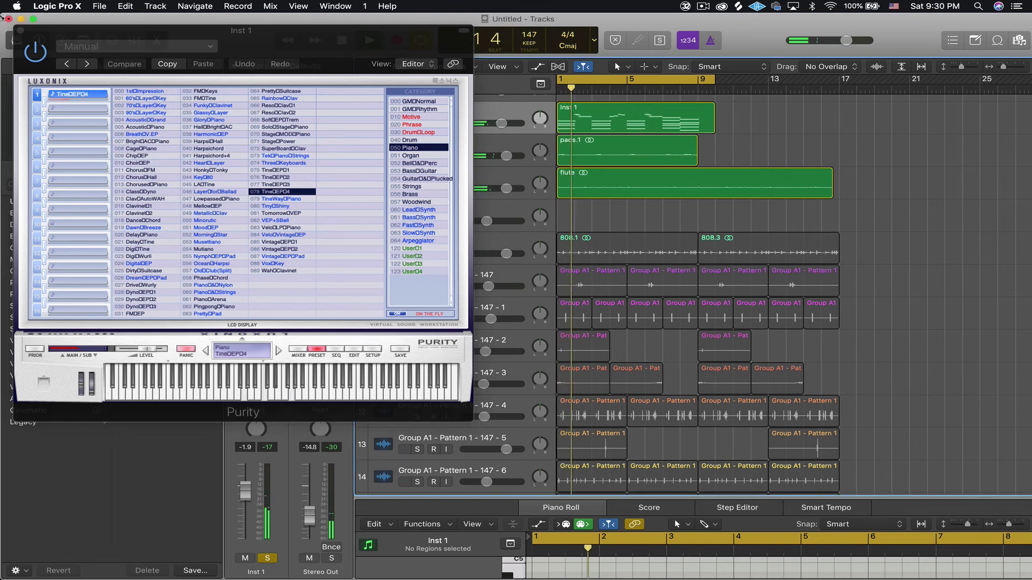
pyautogui.click(21, 31)
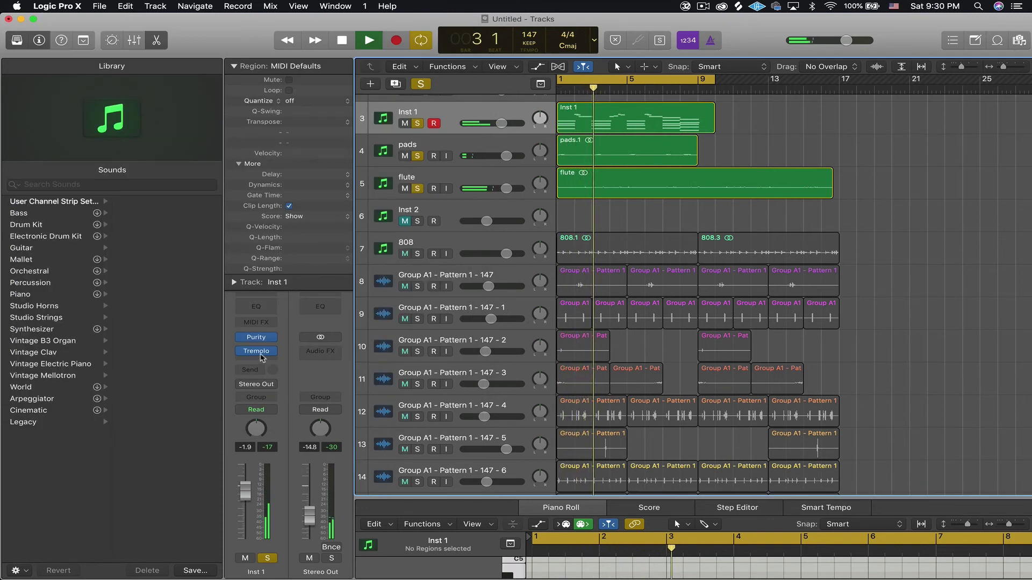
pyautogui.click(256, 351)
pyautogui.click(263, 362)
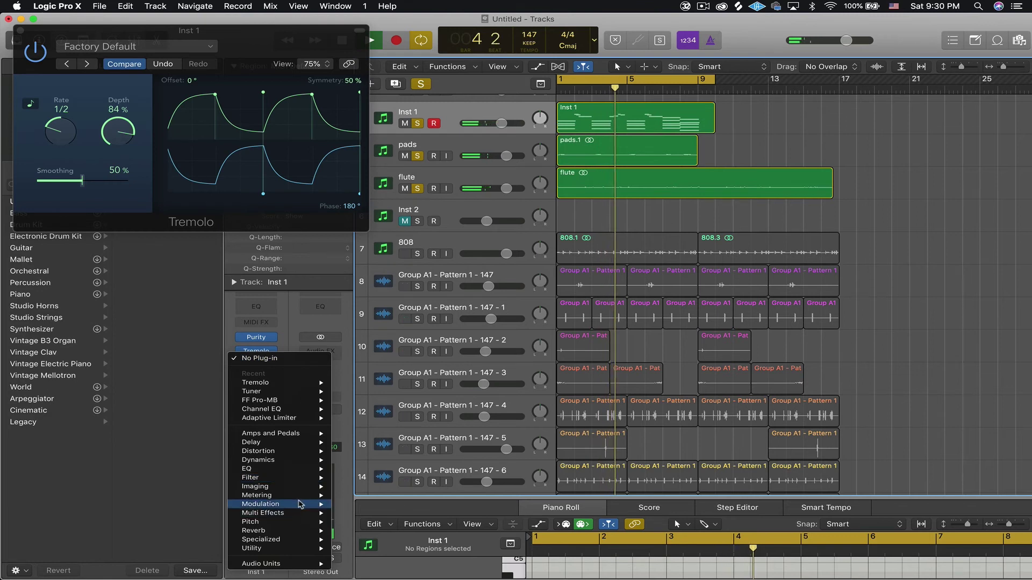
pyautogui.click(404, 482)
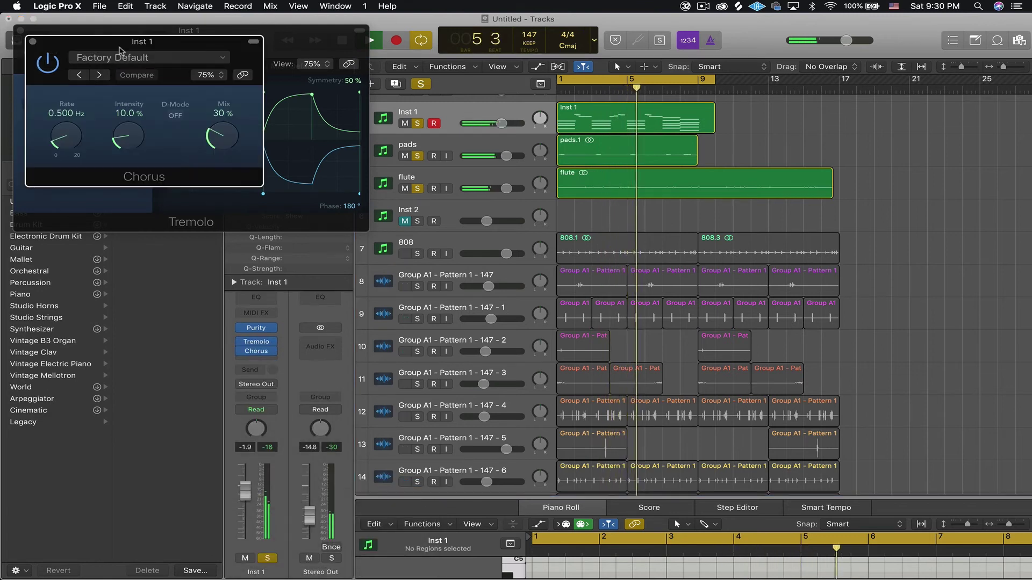
pyautogui.moveTo(223, 132); pyautogui.dragTo(221, 77)
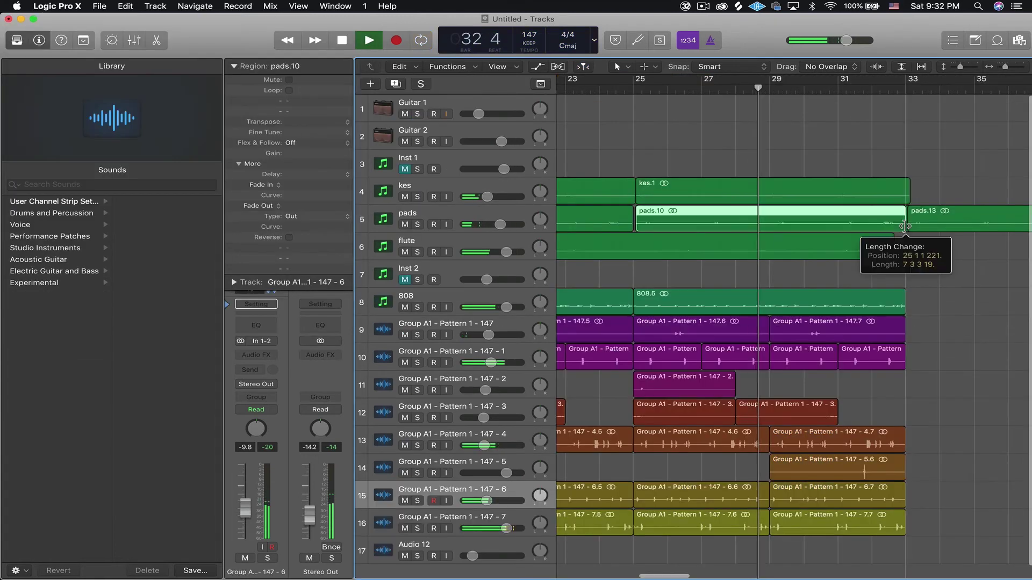
# - Adjust the end of the pads.10 region so it meets the pads.13 region near bar 33
pyautogui.moveTo(905, 226); pyautogui.dragTo(928, 226)
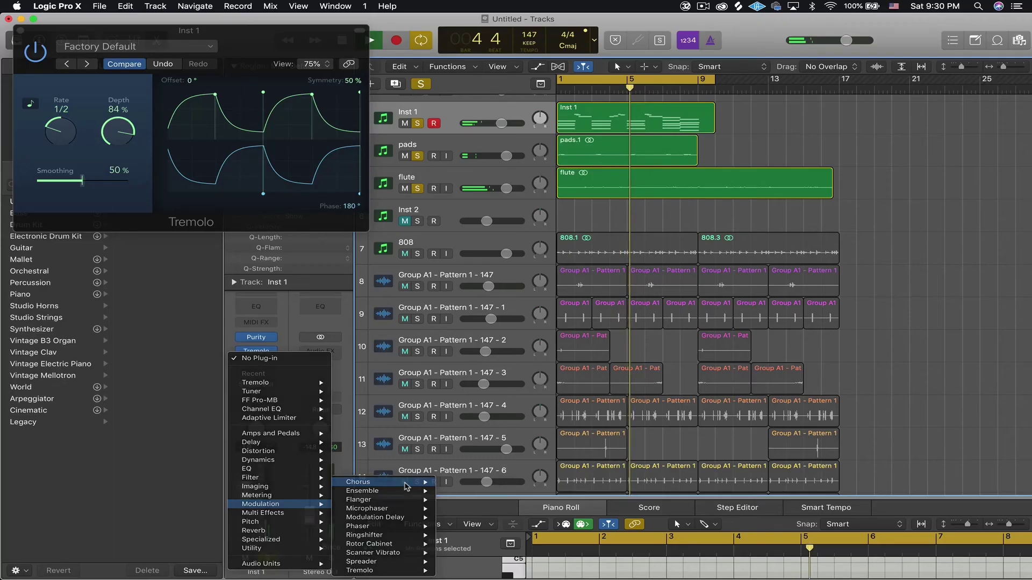
# - Choose the Chorus modulation effect for Inst 1, set its mix to 64% and adjust its rate
pyautogui.click(369, 481)
pyautogui.moveTo(221, 134); pyautogui.dragTo(220, 119)
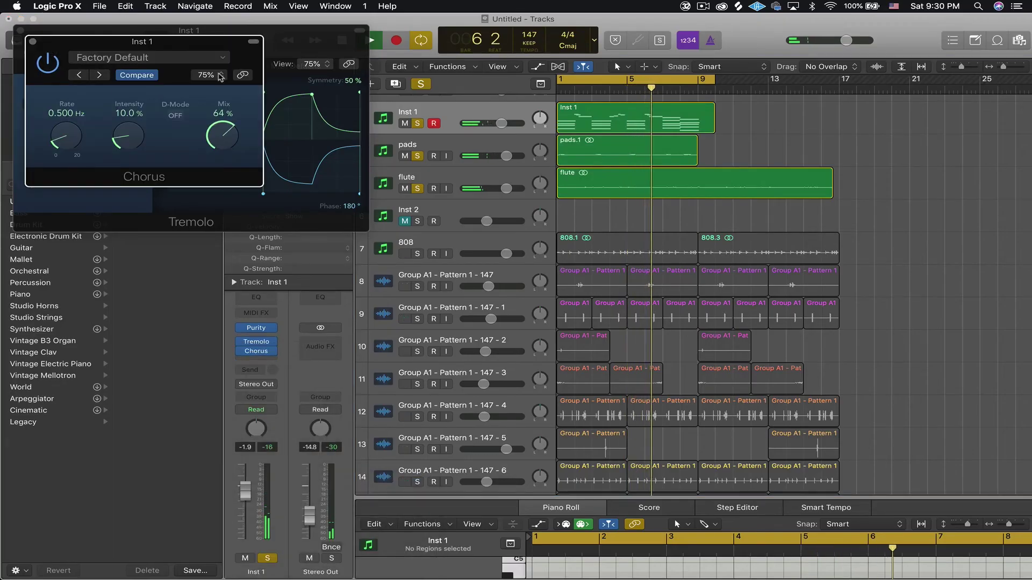
pyautogui.moveTo(59, 138); pyautogui.dragTo(56, 125)
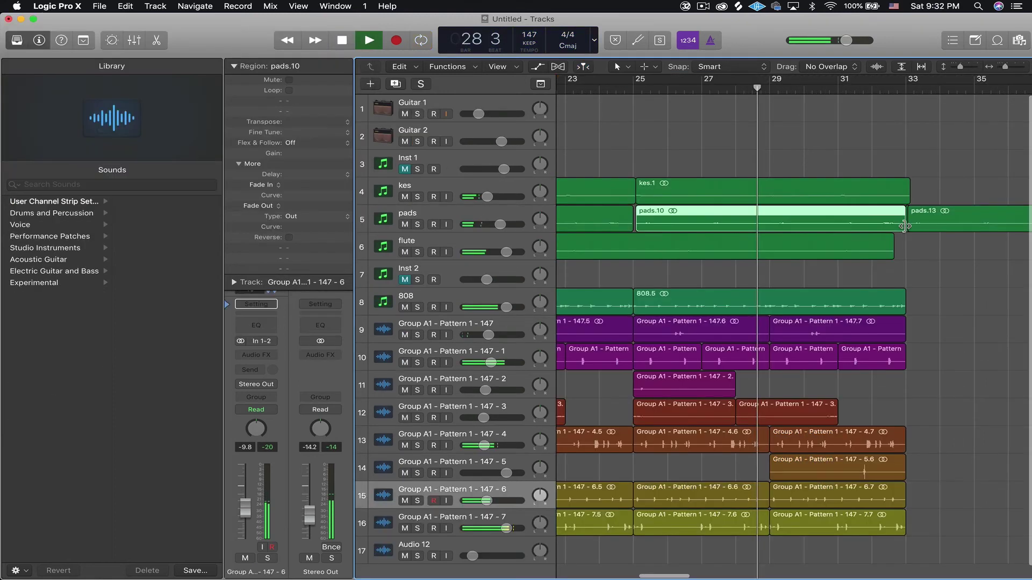
# - Fine-tune the end of pads.10 at bar 33, and repeat the 808 and drum regions of bars 17 to 33 from bar 33
pyautogui.moveTo(923, 221); pyautogui.dragTo(929, 226)
pyautogui.scroll(-5, 929, 226)
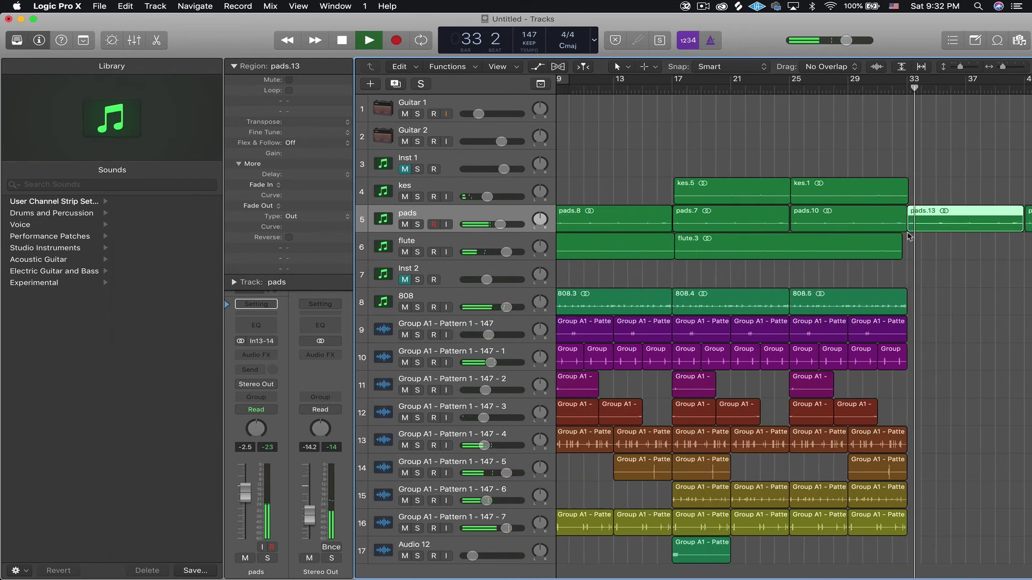
pyautogui.moveTo(670, 299); pyautogui.dragTo(910, 542)
pyautogui.press('super+r')
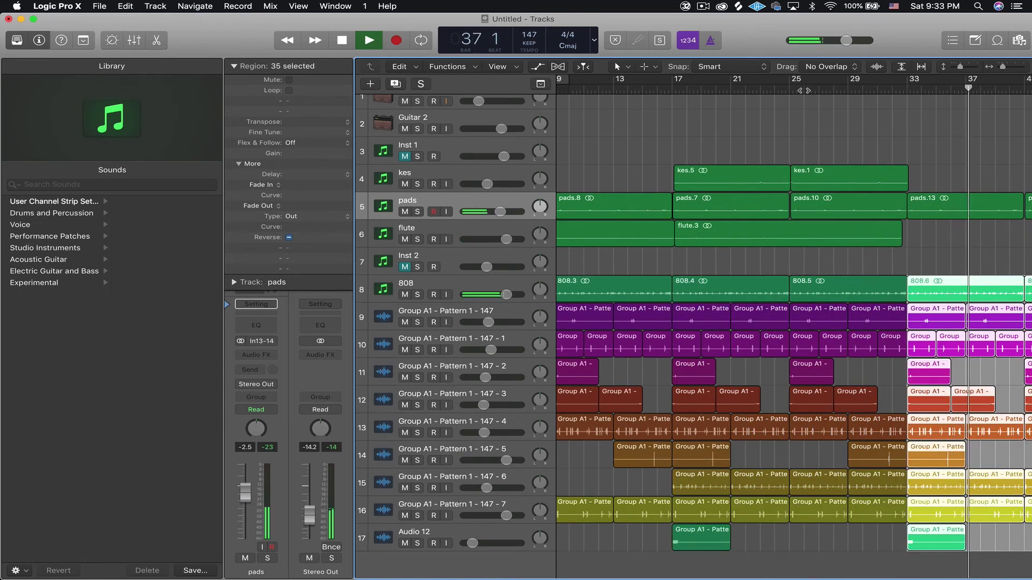
# - Play back from about bar 26 and delete the first half bar of the drum and Audio 12 regions at bar 33, leaving the 808 intact
pyautogui.click(804, 91)
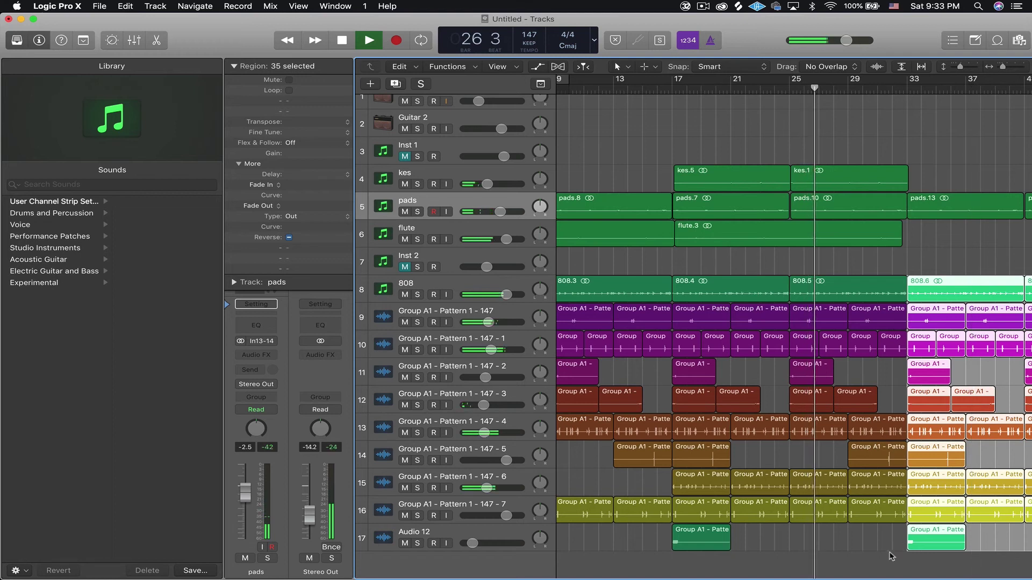
pyautogui.click(907, 557)
pyautogui.moveTo(915, 556); pyautogui.dragTo(913, 333)
pyautogui.press('Delete')
# - Delete the two Group A1 - Pattern 1 - 147 - 6 regions between bars 33 and 41
pyautogui.click(936, 486)
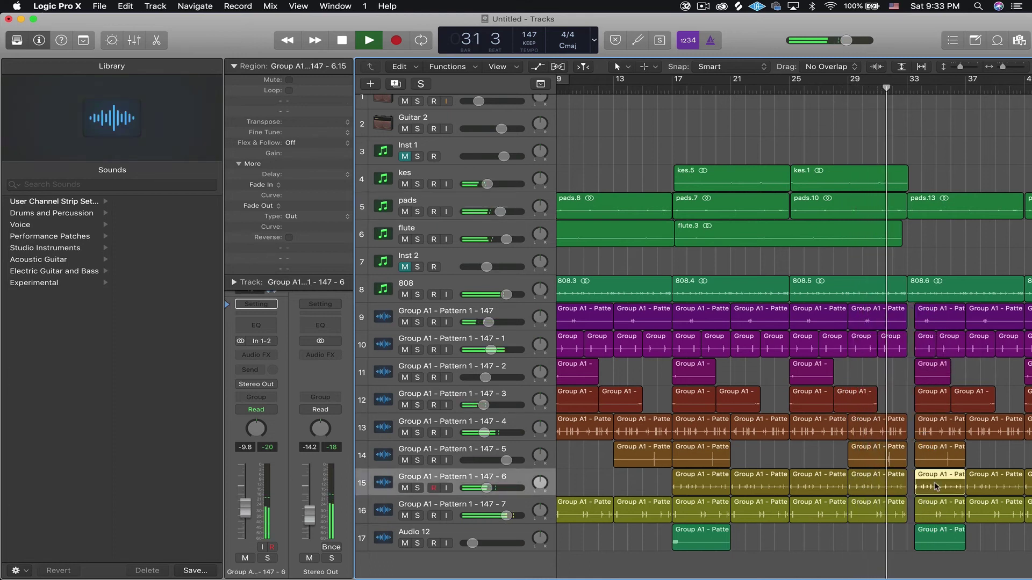
pyautogui.click(881, 486)
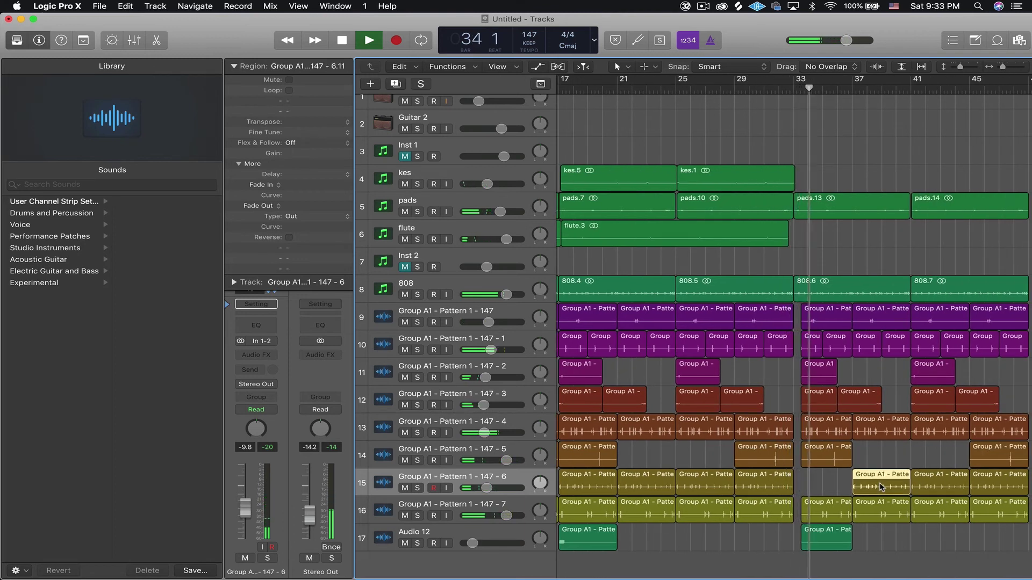
pyautogui.press('Delete')
# - Mute the Group A1 - Pattern 1 - 147 - 4 track and delete its two regions between bars 33 and 41
pyautogui.press('super+Up')
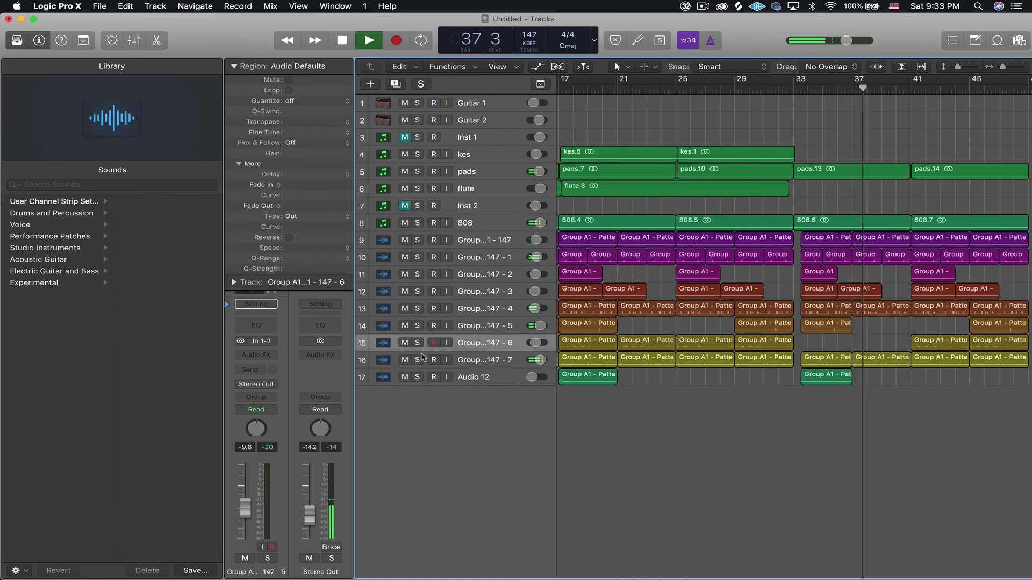
pyautogui.click(419, 361)
pyautogui.click(419, 360)
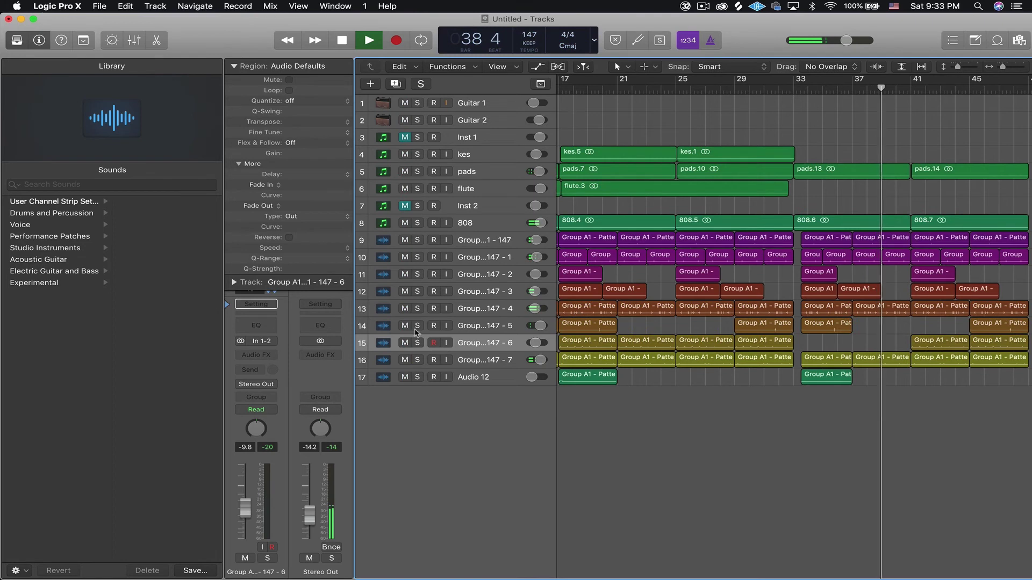
pyautogui.click(405, 310)
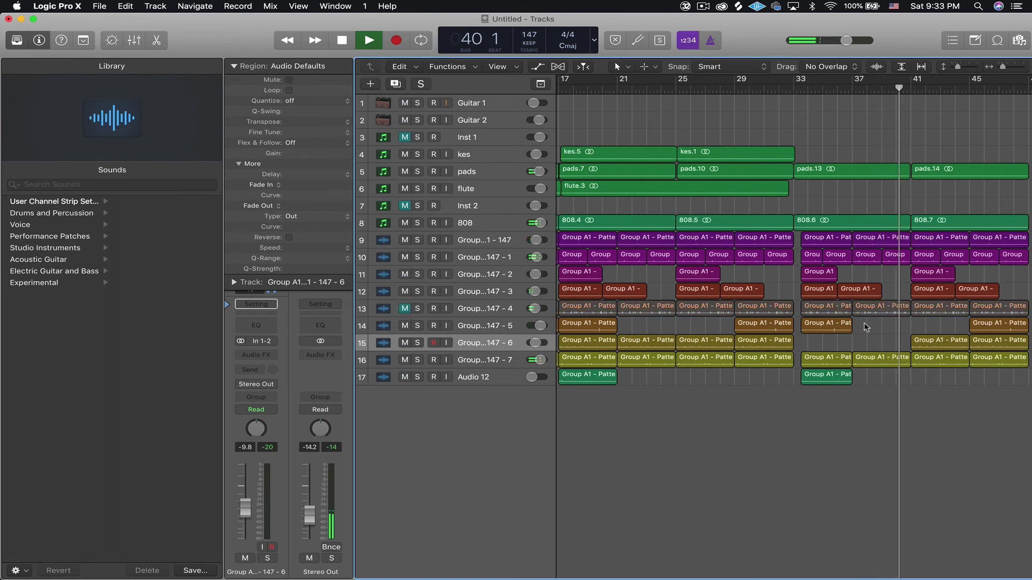
pyautogui.moveTo(799, 311); pyautogui.dragTo(894, 308)
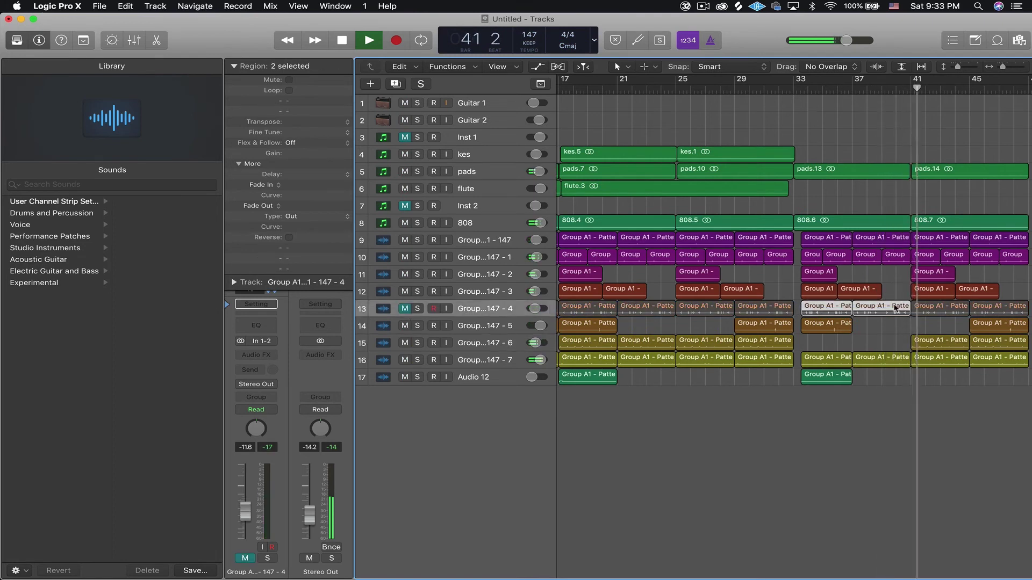
pyautogui.press('Delete')
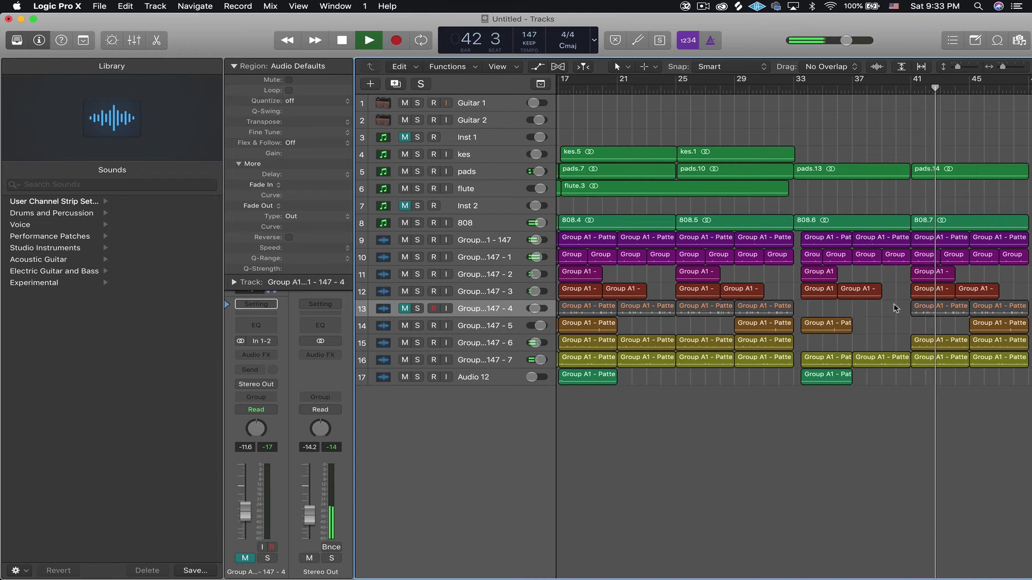
# - Repeat all pads, 808, drum and Audio 12 regions of bars 33 to 49 from bar 49
pyautogui.press('super+Left')
pyautogui.moveTo(847, 176); pyautogui.dragTo(914, 325)
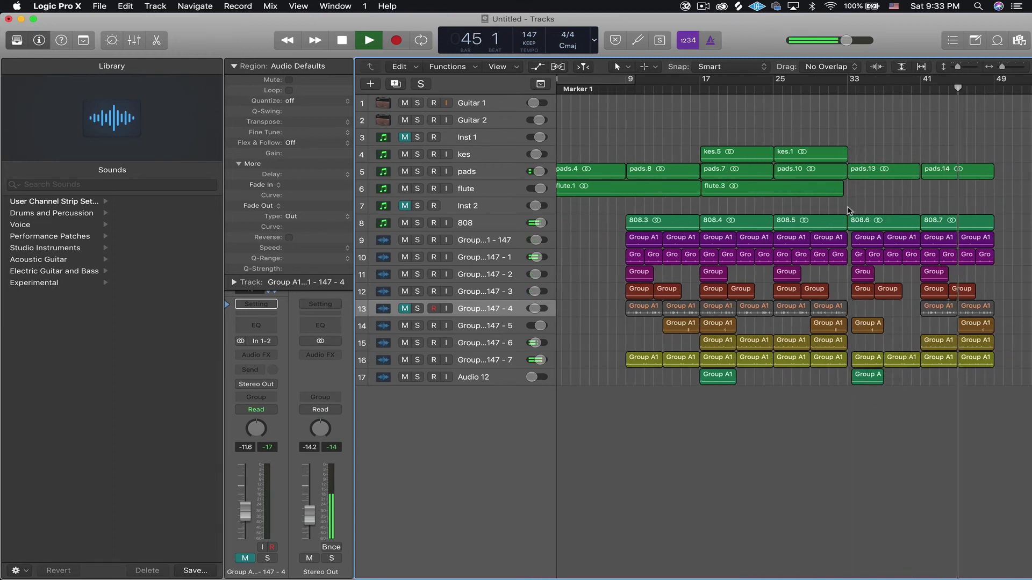
pyautogui.moveTo(848, 168); pyautogui.dragTo(991, 419)
pyautogui.press('super+r')
pyautogui.scroll(-5, 901, 353)
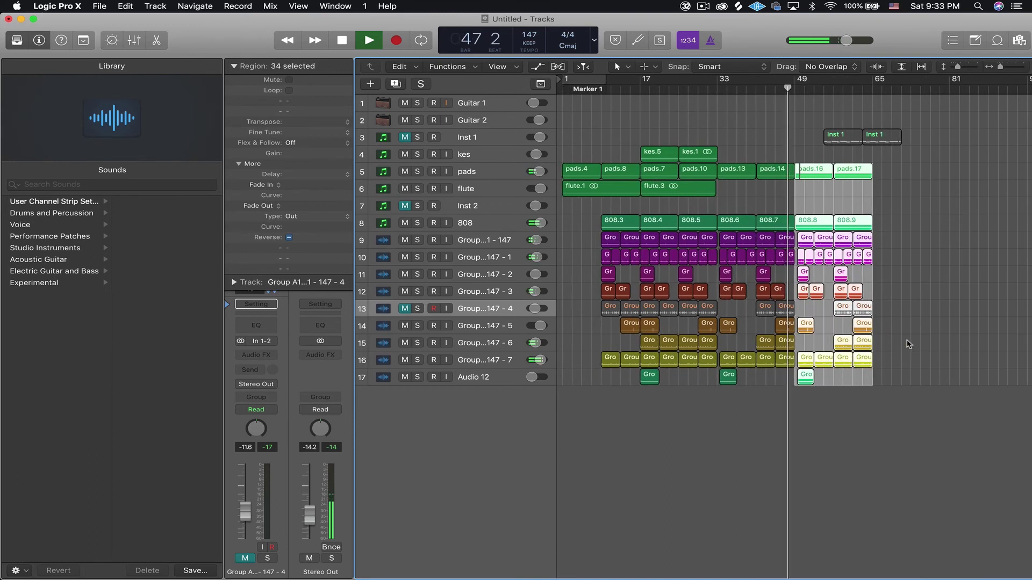
pyautogui.click(907, 345)
# - Set the cycle range to bars 1 to 49 and delete the last bar of the drum regions before bar 49
pyautogui.moveTo(566, 81); pyautogui.dragTo(796, 146)
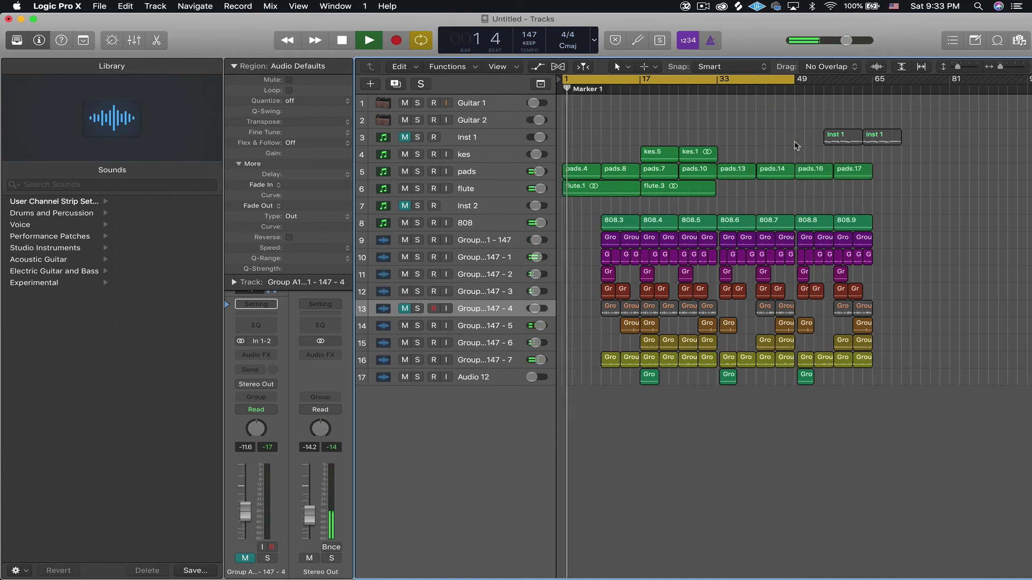
pyautogui.scroll(5, 785, 249)
pyautogui.hscroll(8, 786, 249)
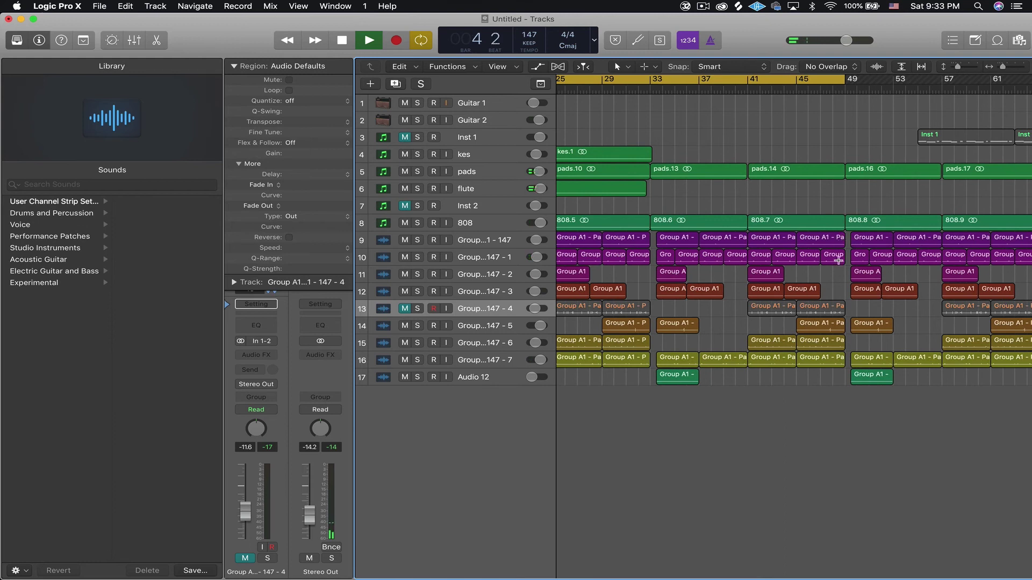
pyautogui.moveTo(835, 234); pyautogui.dragTo(846, 460)
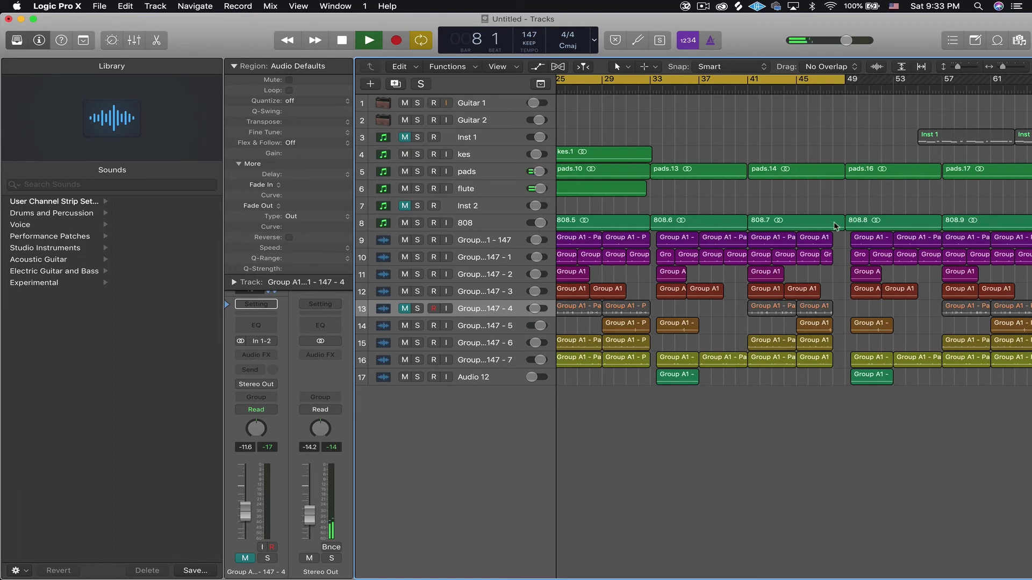
pyautogui.press('super+Left')
pyautogui.press('super+Left')
pyautogui.press('super+Left')
pyautogui.press('super+Left')
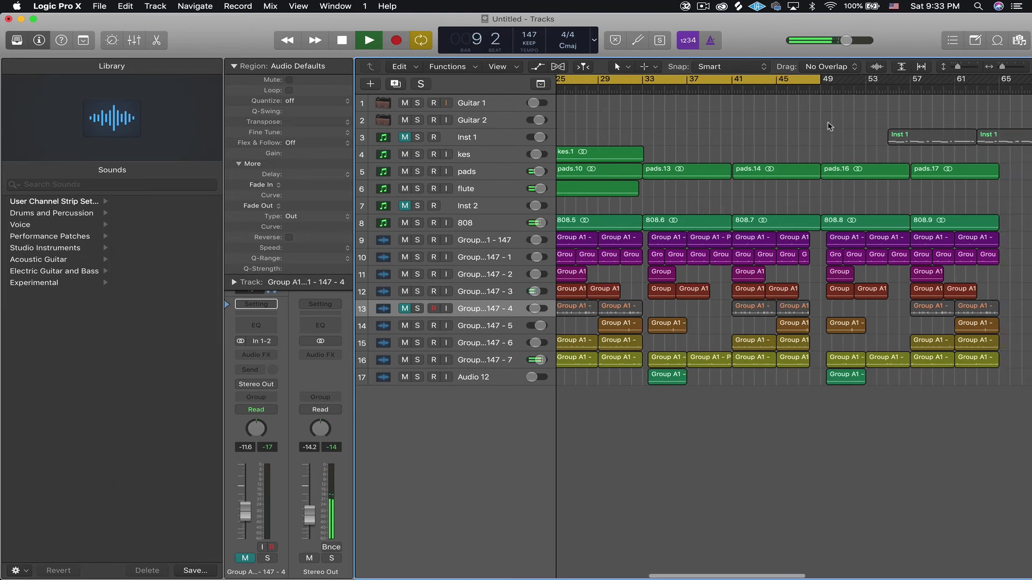
pyautogui.hscroll(-10, 736, 182)
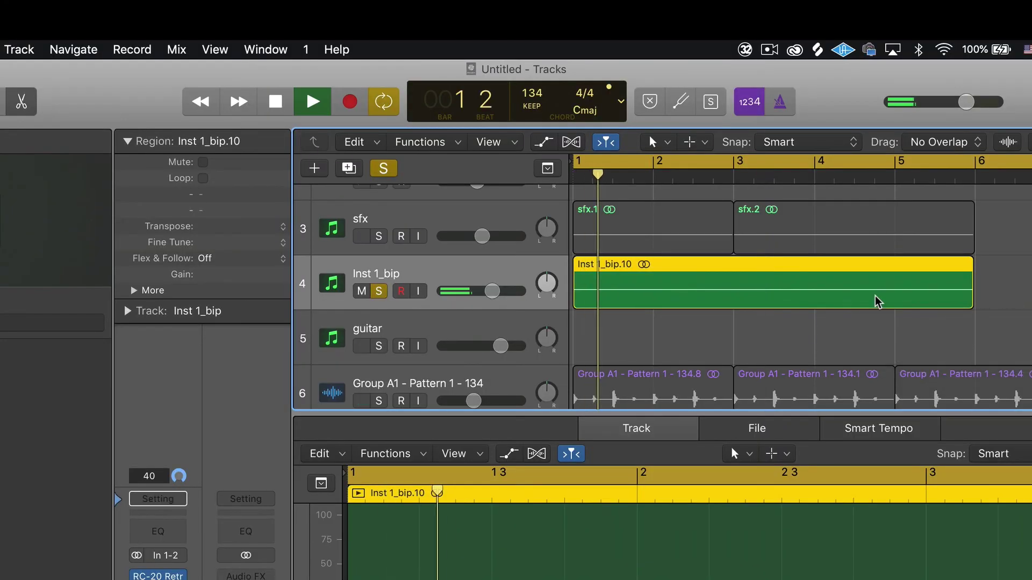
# - Solo the sfx and Inst 1 tracks in addition to Inst 1_bip and play the looped section
pyautogui.scroll(-5, 875, 297)
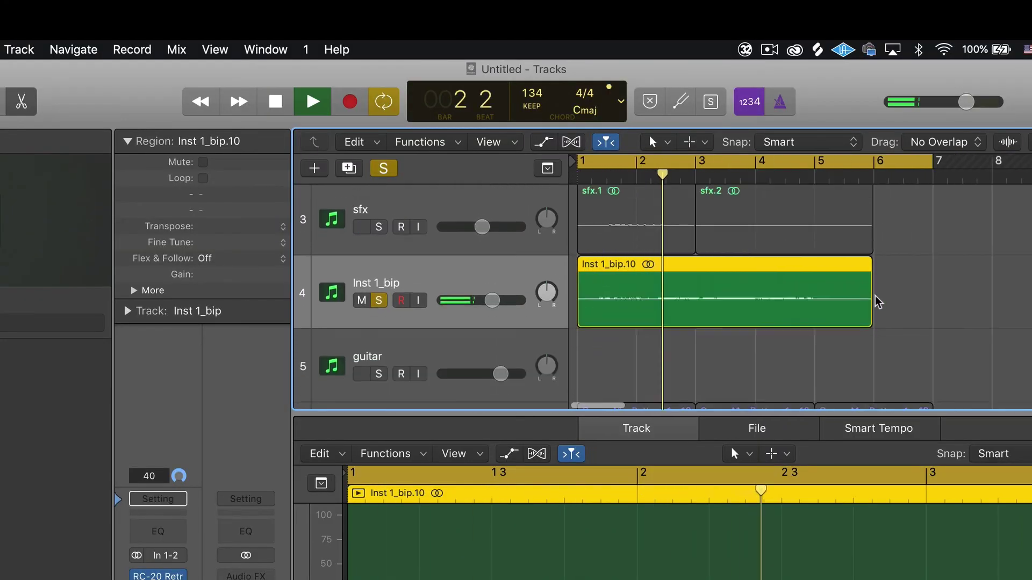
pyautogui.scroll(-2, 876, 297)
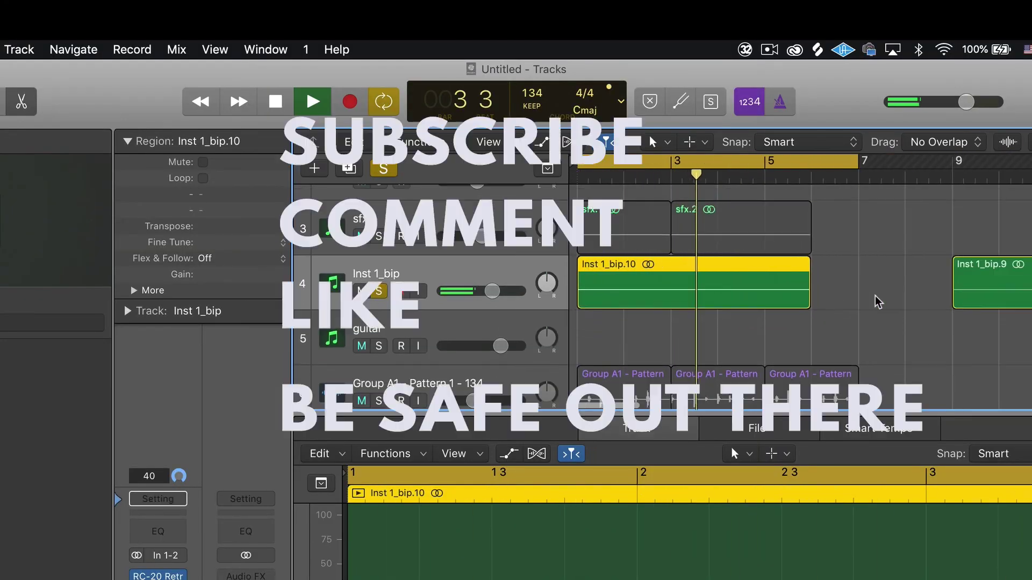
pyautogui.scroll(2, 876, 297)
pyautogui.press('space')
pyautogui.click(380, 268)
pyautogui.press('space')
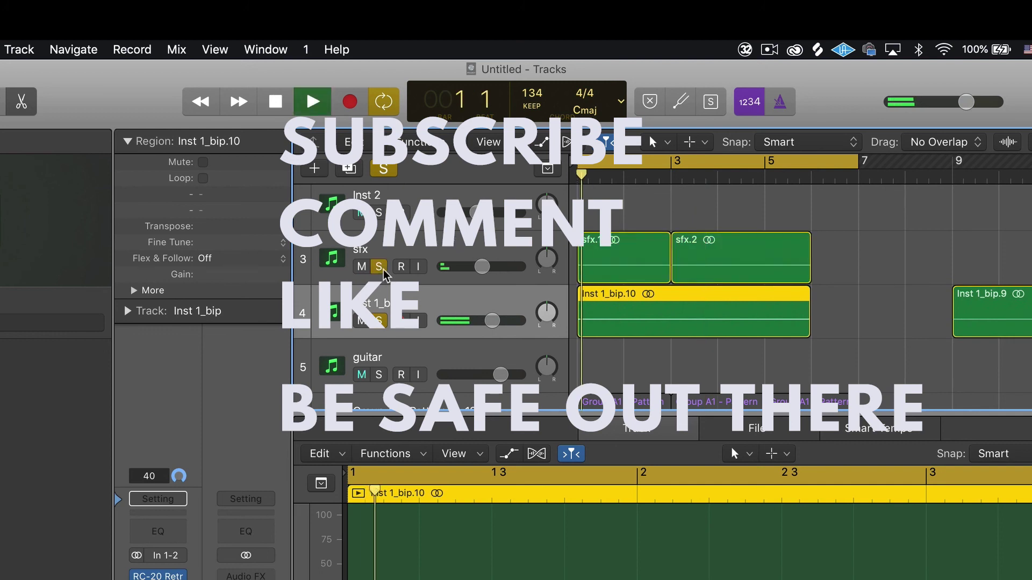
pyautogui.scroll(-5, 539, 316)
pyautogui.press('space')
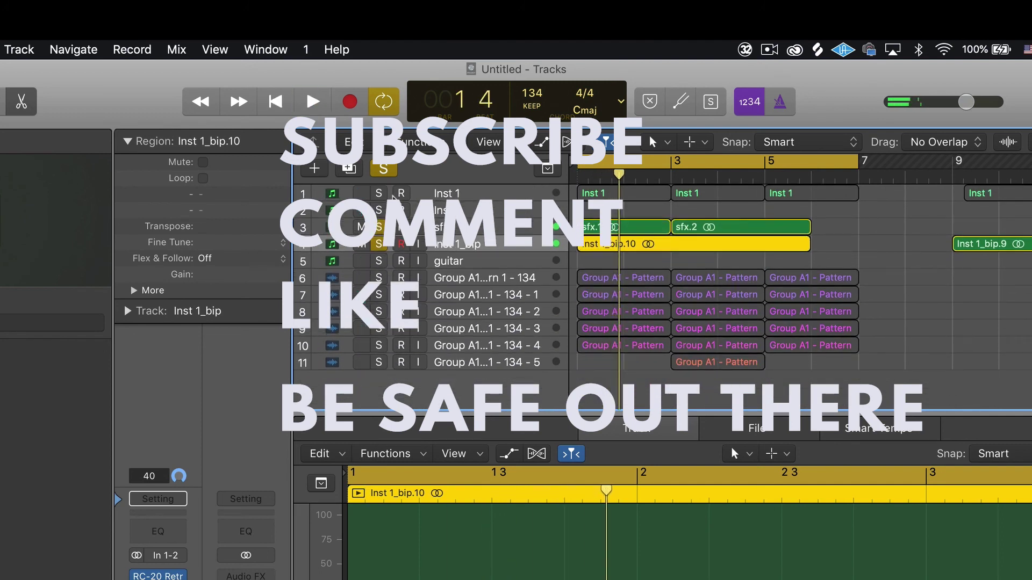
pyautogui.click(380, 194)
pyautogui.press('space')
pyautogui.scroll(5, 662, 227)
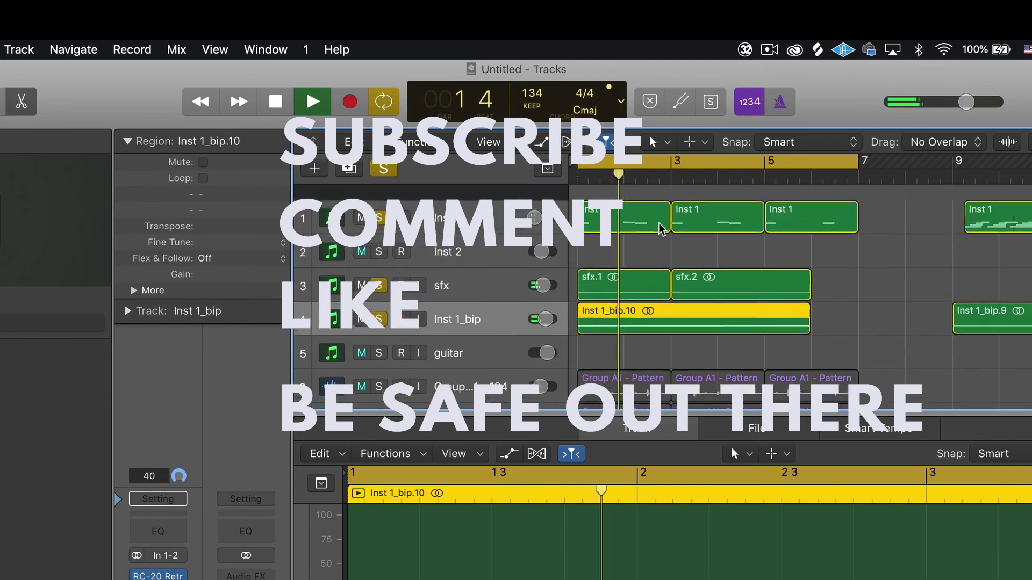
# - Audition the loop while selecting the Inst 1 regions at bars 3 and 5
pyautogui.click(702, 204)
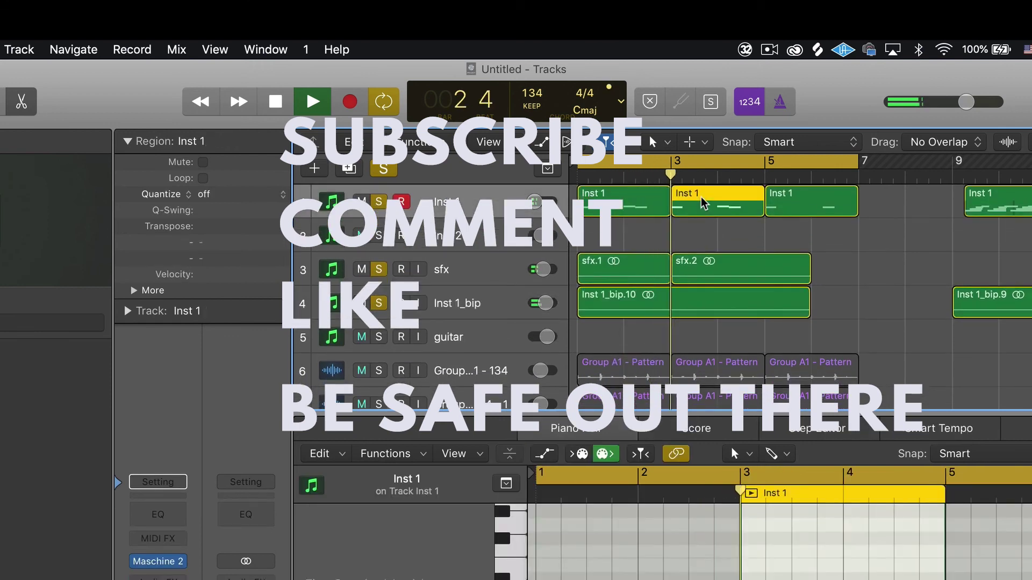
pyautogui.press('space')
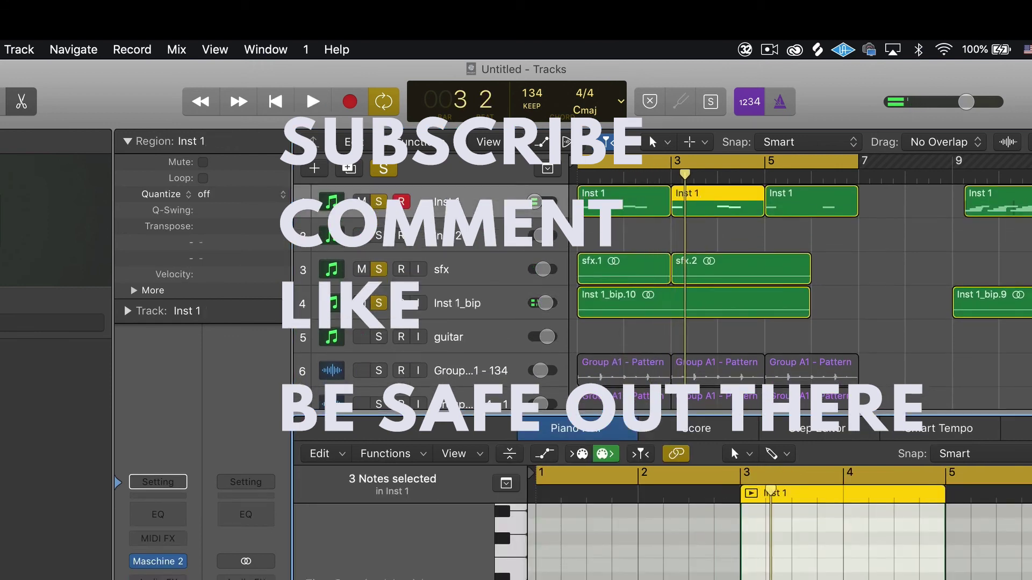
pyautogui.press('space')
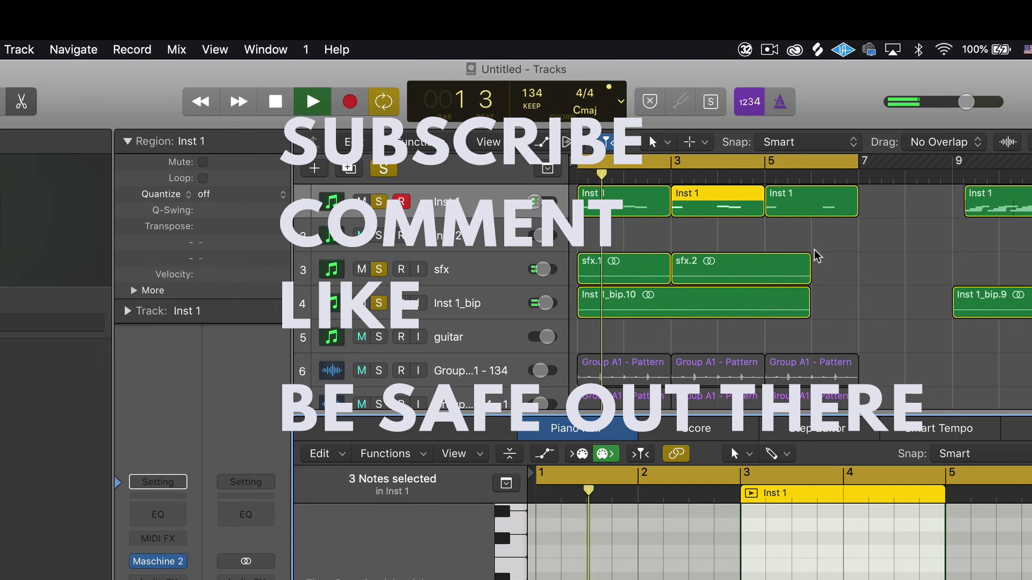
pyautogui.click(800, 209)
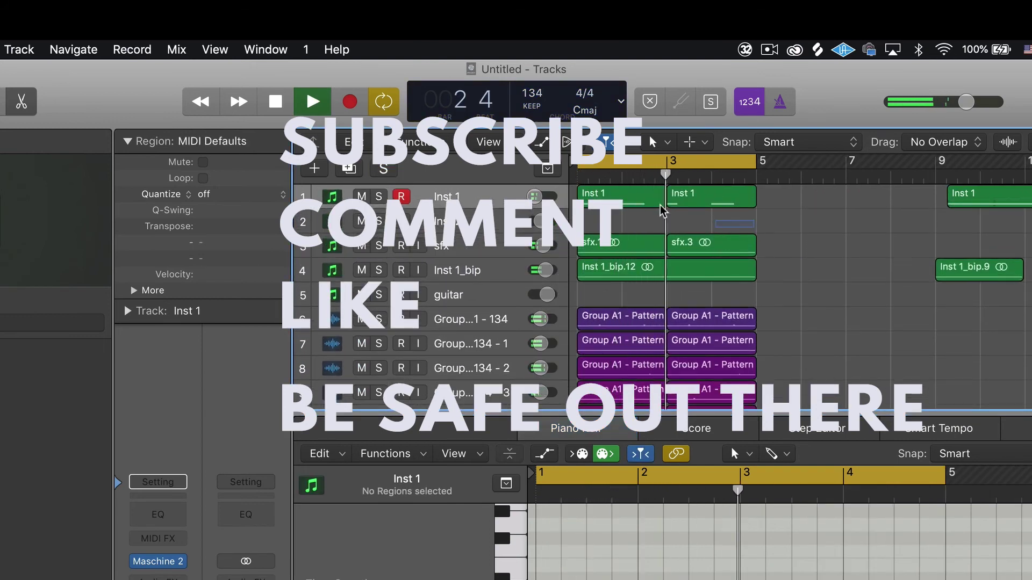
# - Select both Inst 1 regions in bars 1 to 5 and all of their notes in the piano roll
pyautogui.click(555, 195)
pyautogui.click(685, 567)
pyautogui.press('super+a')
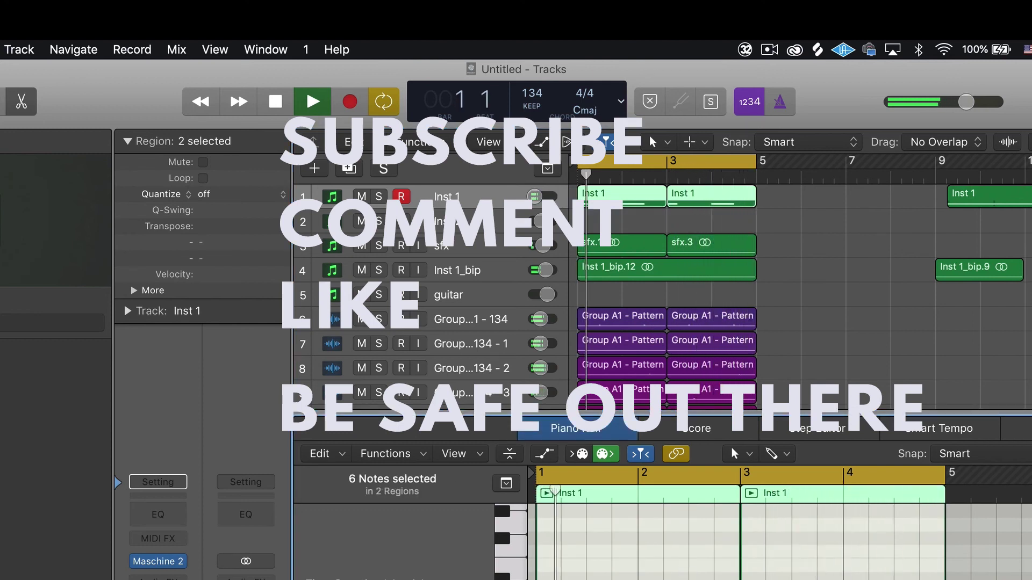
# - Play the looped section of bars 1 to 5
pyautogui.press('space')
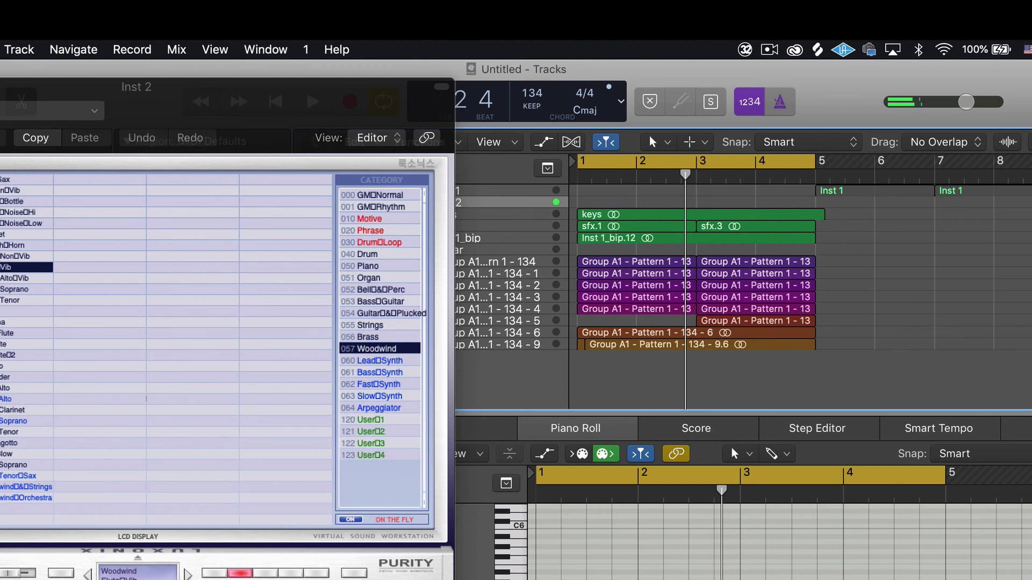
pyautogui.press('space')
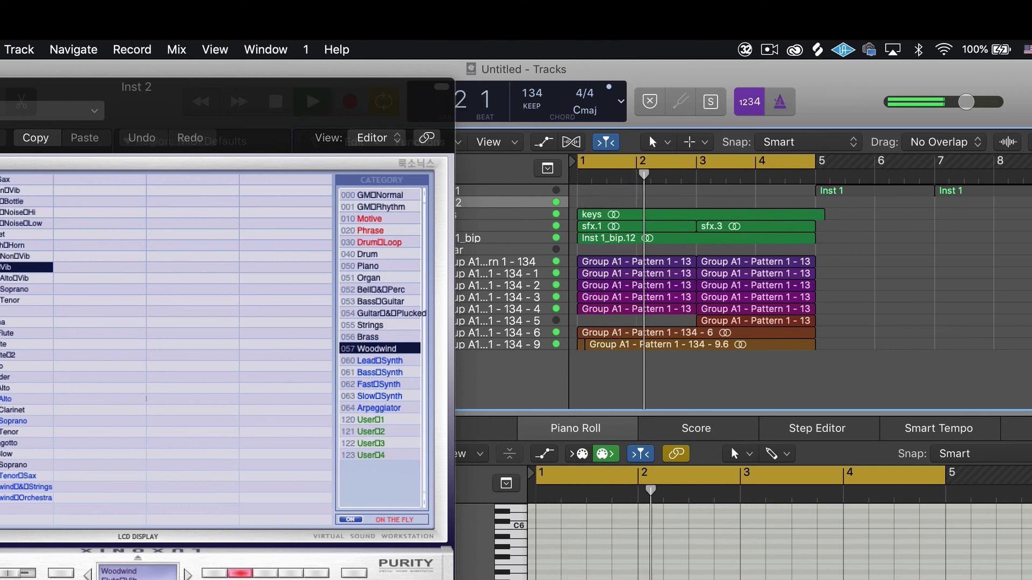